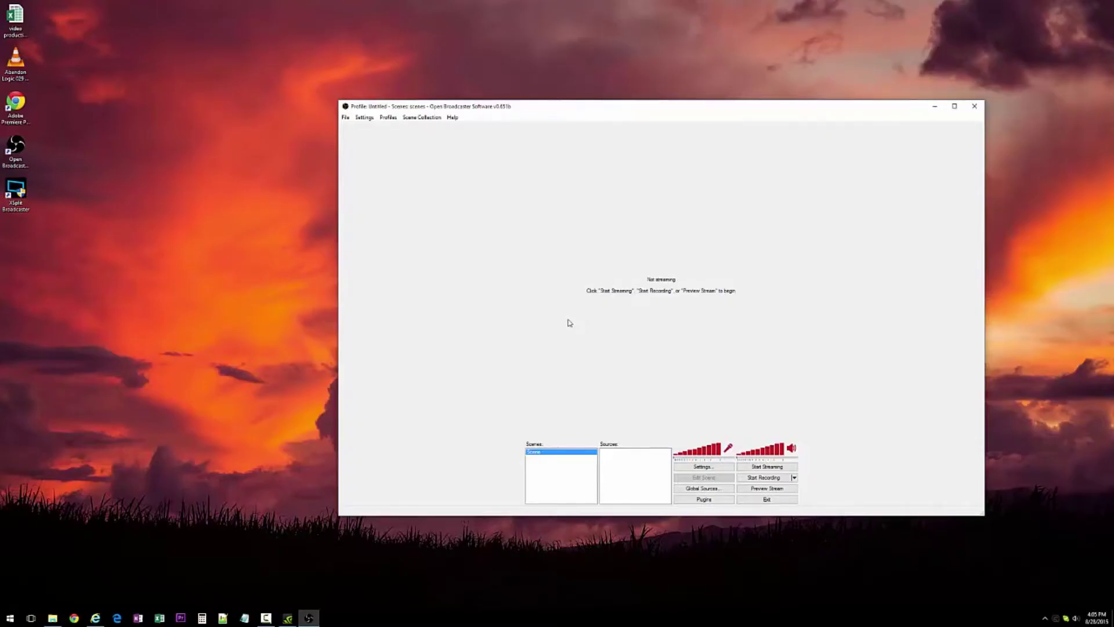
Close the Open Broadcaster Software window so only the desktop shortcuts remain.
left_click(974, 106)
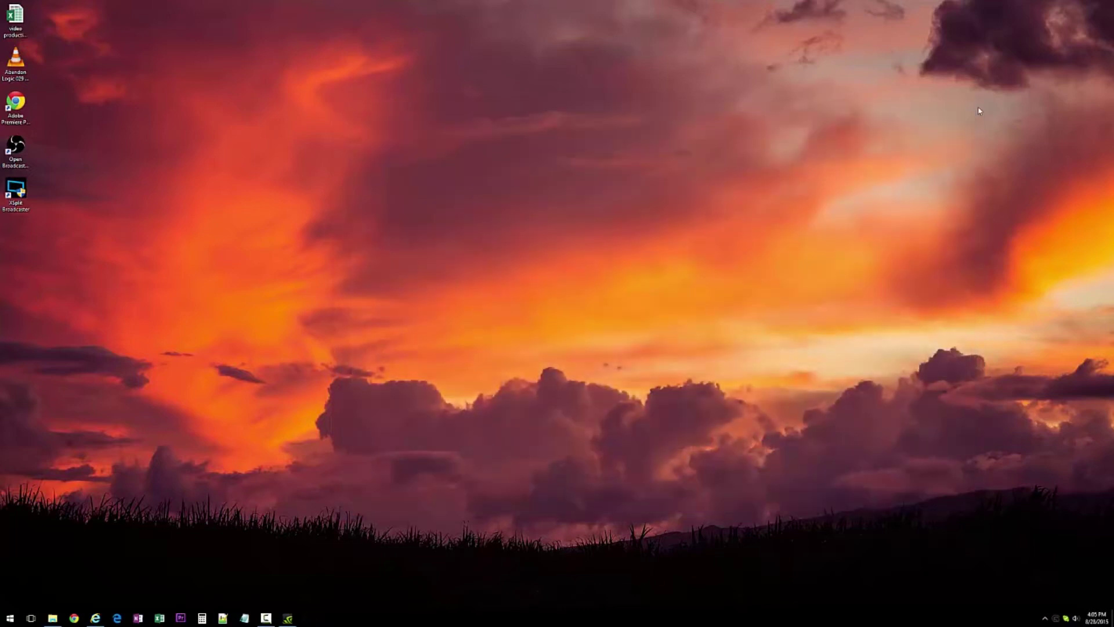
double_click(16, 191)
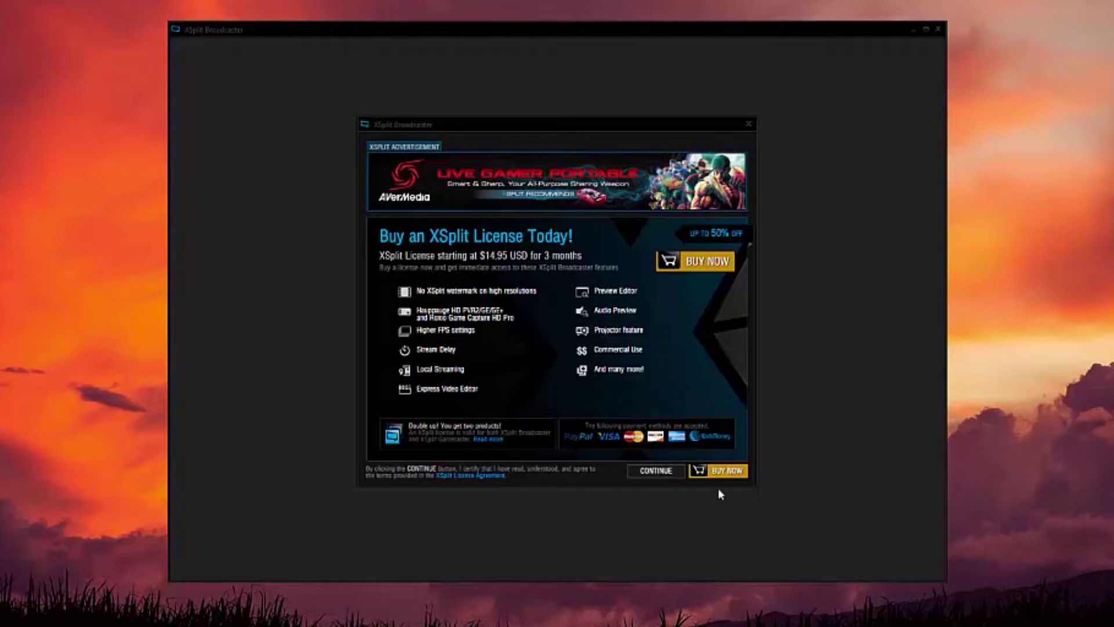
left_click(655, 471)
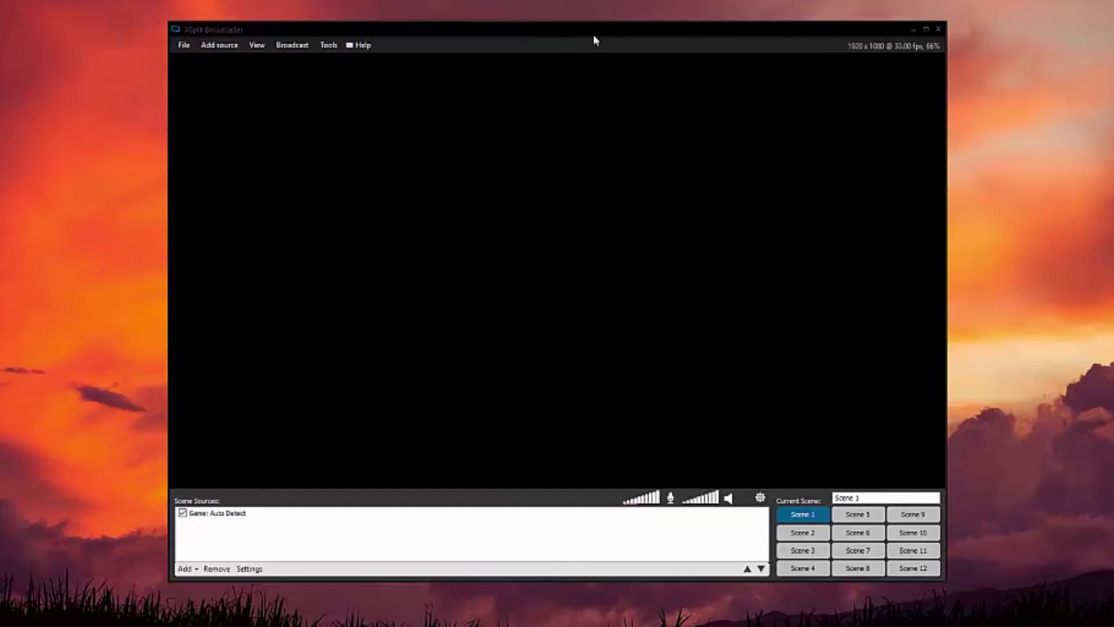
left_click_drag(593, 33, 590, 23)
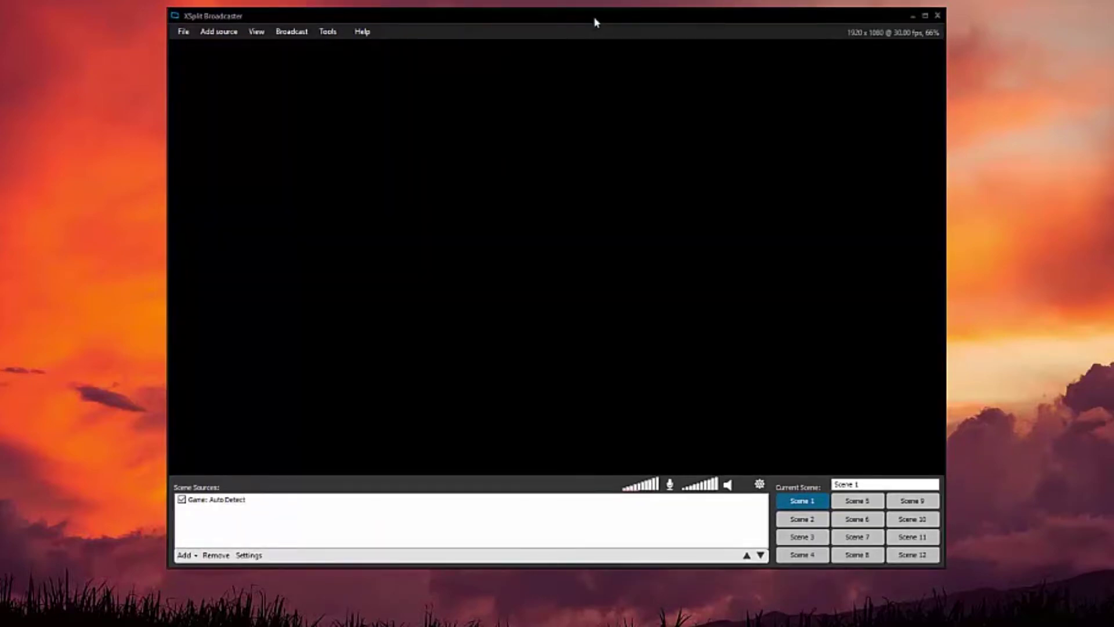
left_click(938, 17)
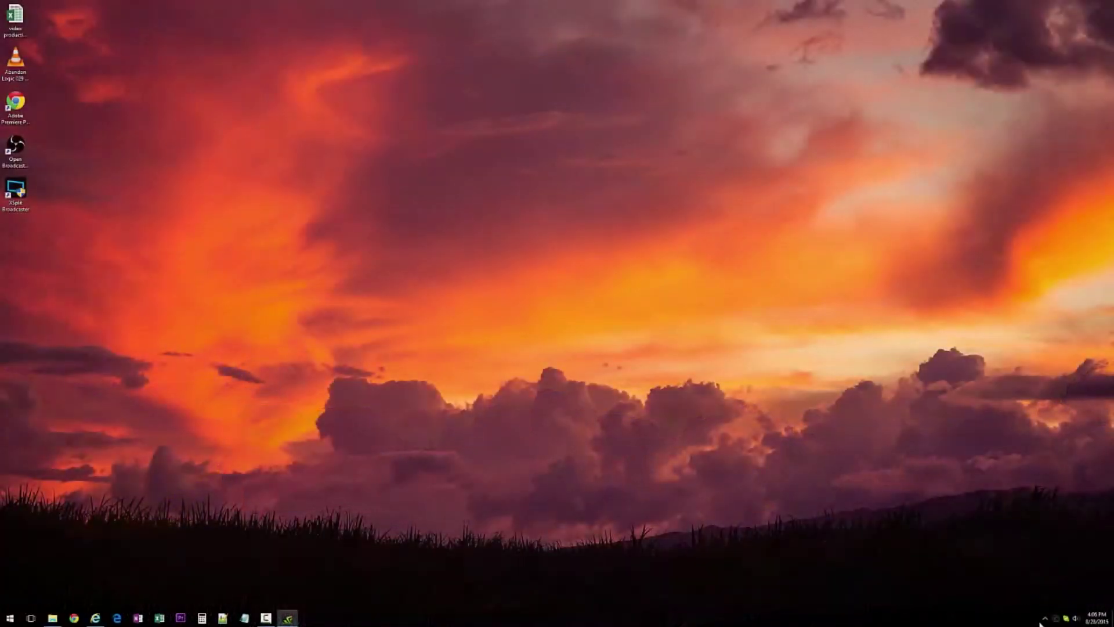
left_click(1046, 618)
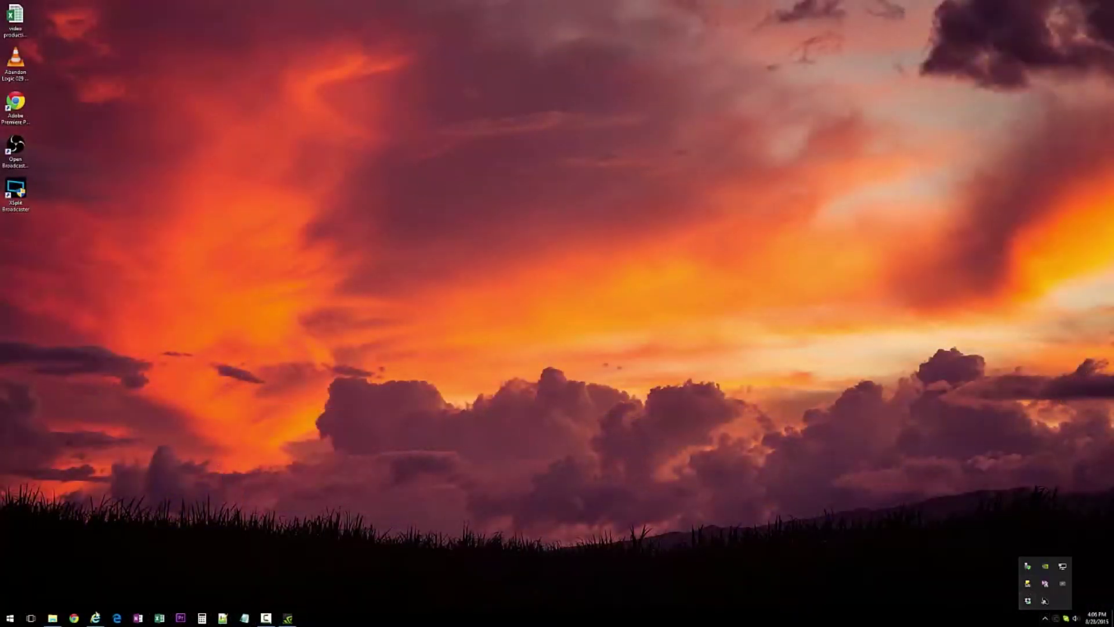
key("super")
left_click(323, 438)
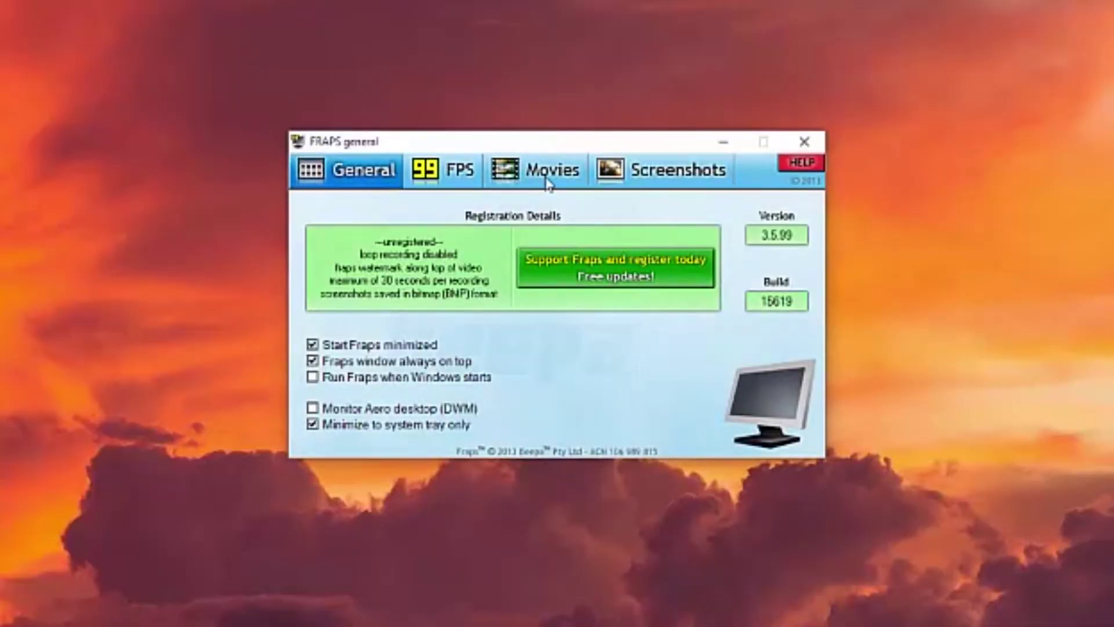
left_click(548, 184)
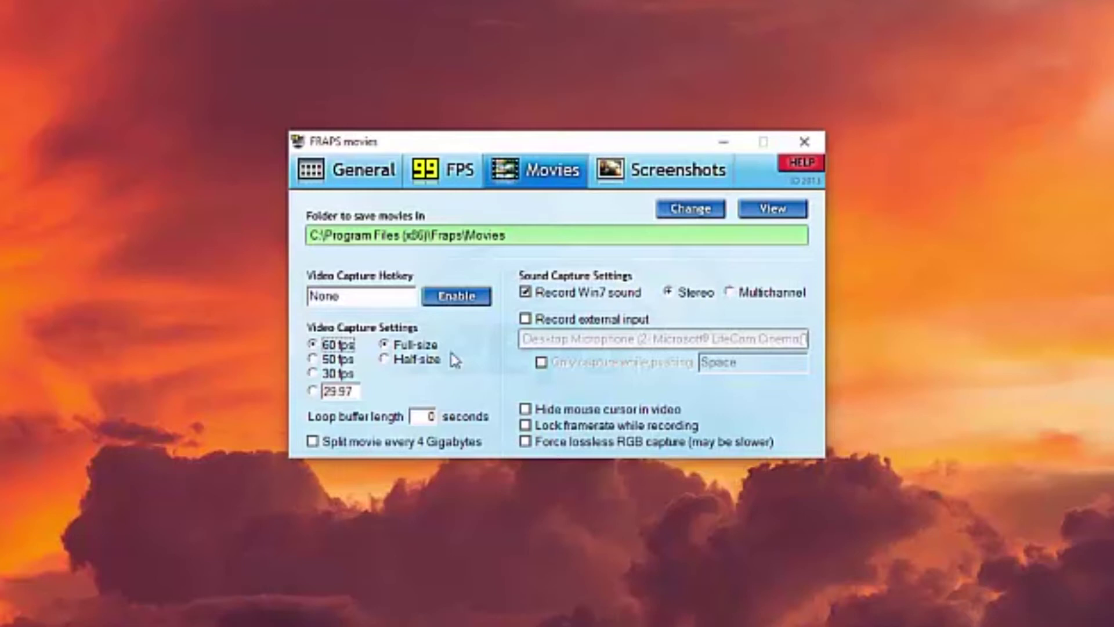
left_click(804, 145)
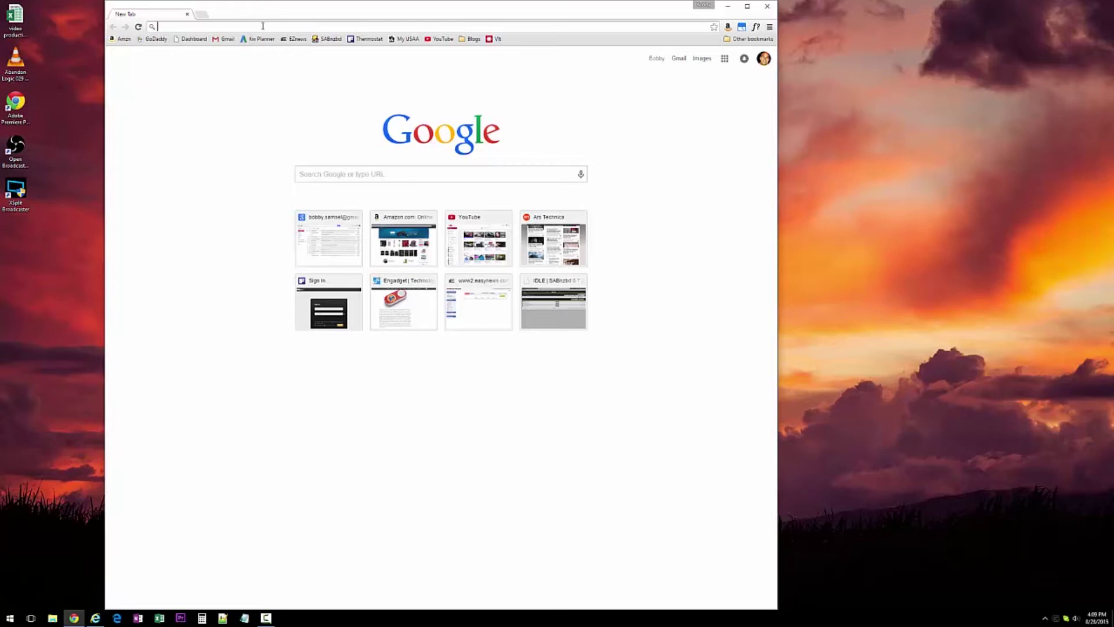
Load geforce.com, view its GeForce Experience page, then close Chrome.
type("geforce.com")
key("Return")
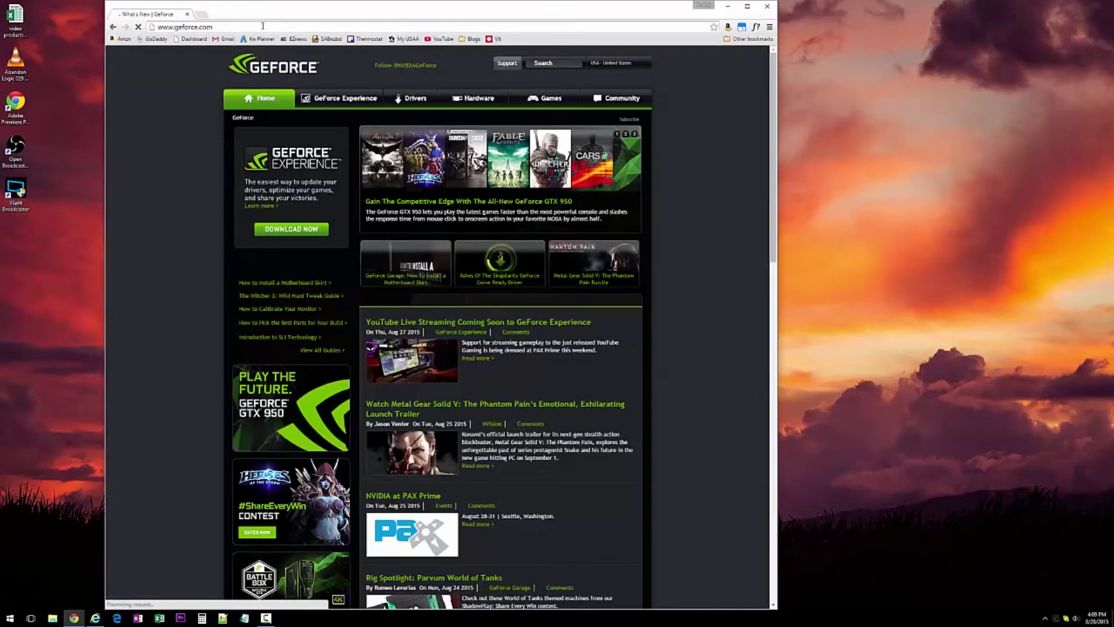
left_click(342, 97)
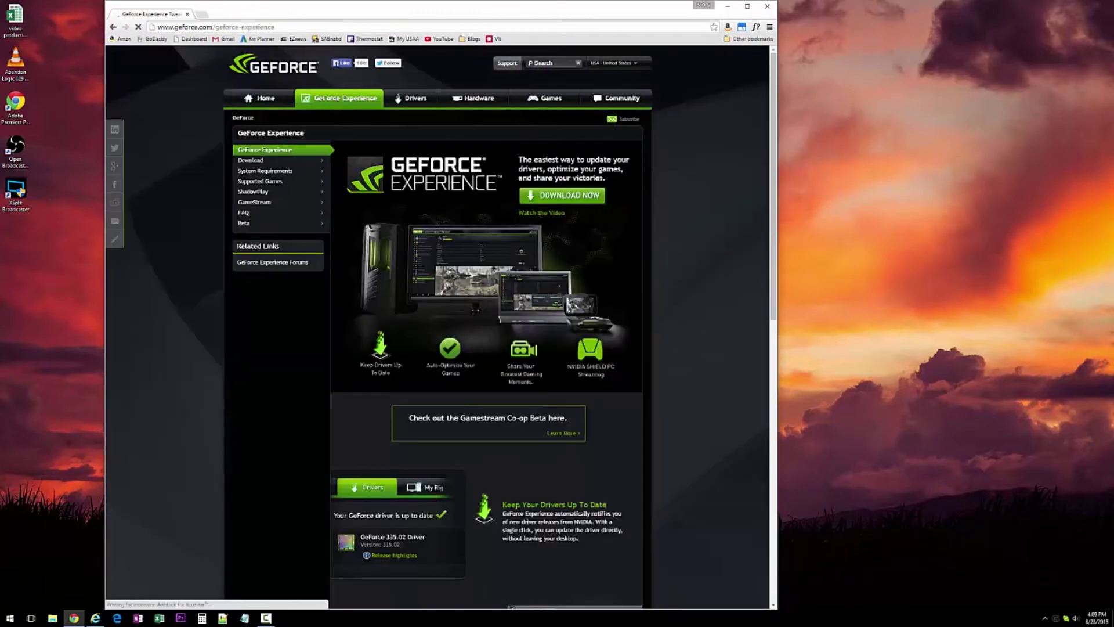
left_click(767, 6)
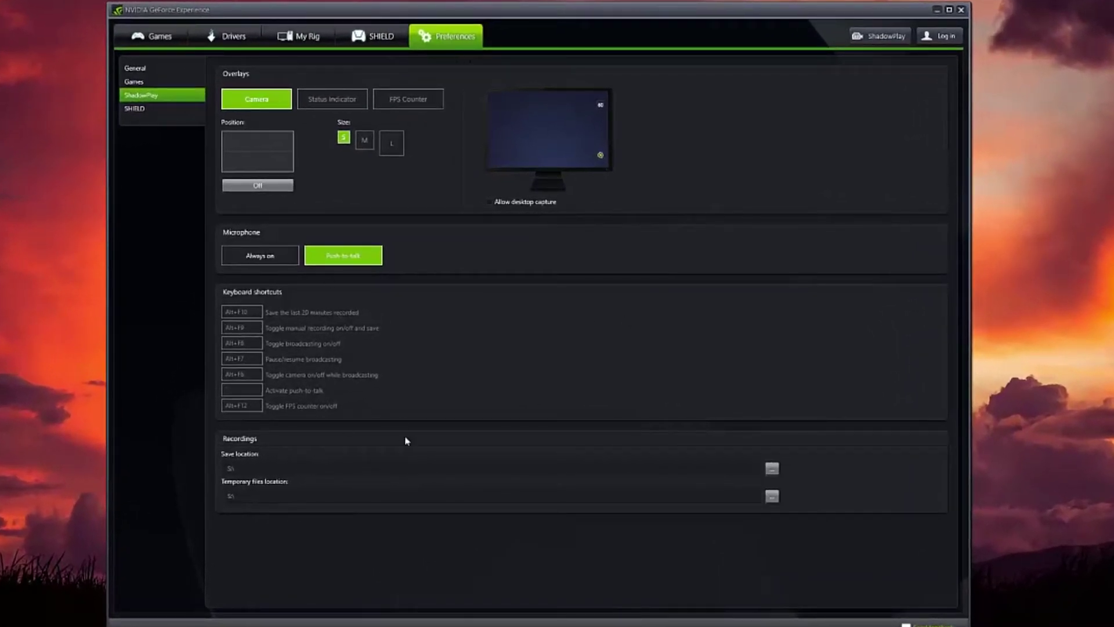
Open the ShadowPlay panel and expand its recording Mode list.
left_click(886, 40)
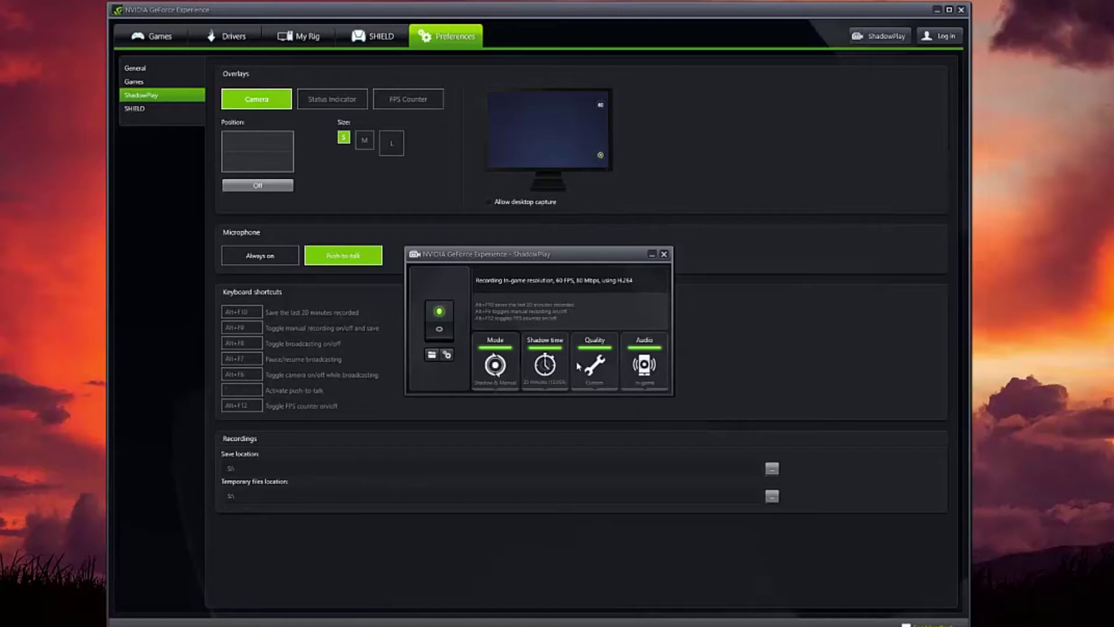
left_click(505, 381)
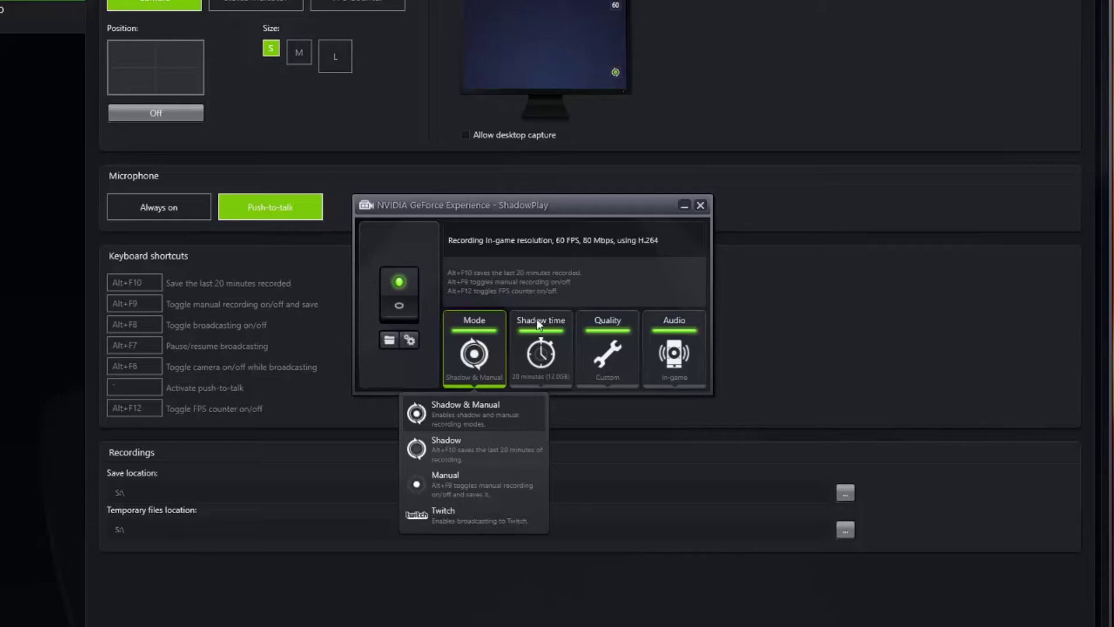
Shorten the ShadowPlay shadow time from 20 to 3 minutes.
left_click(542, 341)
left_click(544, 348)
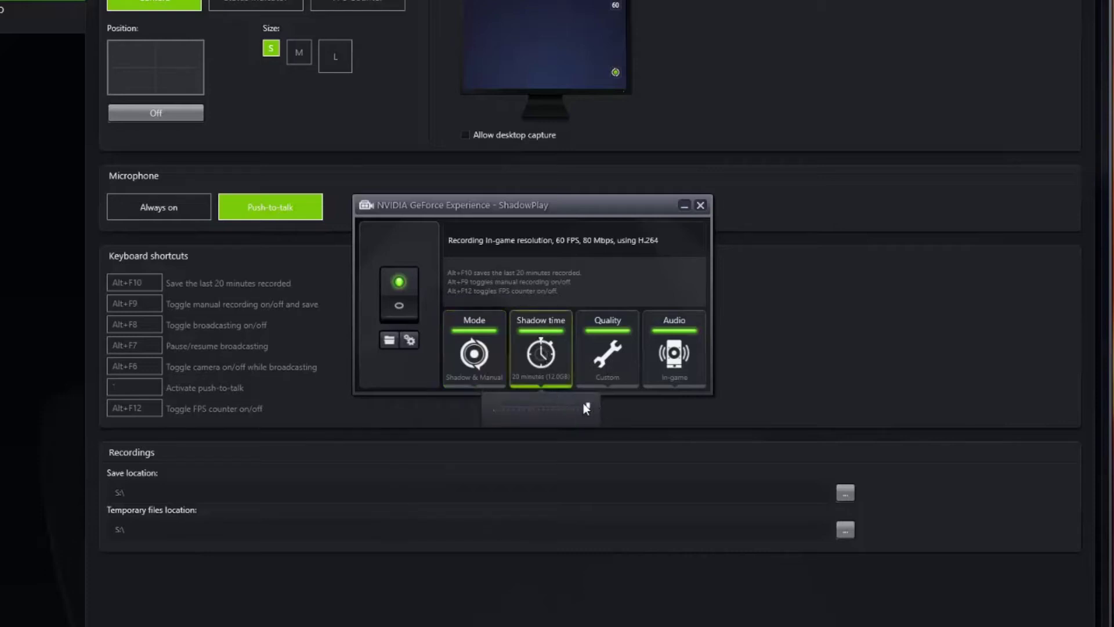
mouse_move(587, 405)
left_mouse_down()
mouse_move(503, 407)
mouse_move(580, 401)
mouse_move(604, 412)
left_mouse_up()
Switch the recording mode to Twitch, then reopen the mode list.
left_click(493, 364)
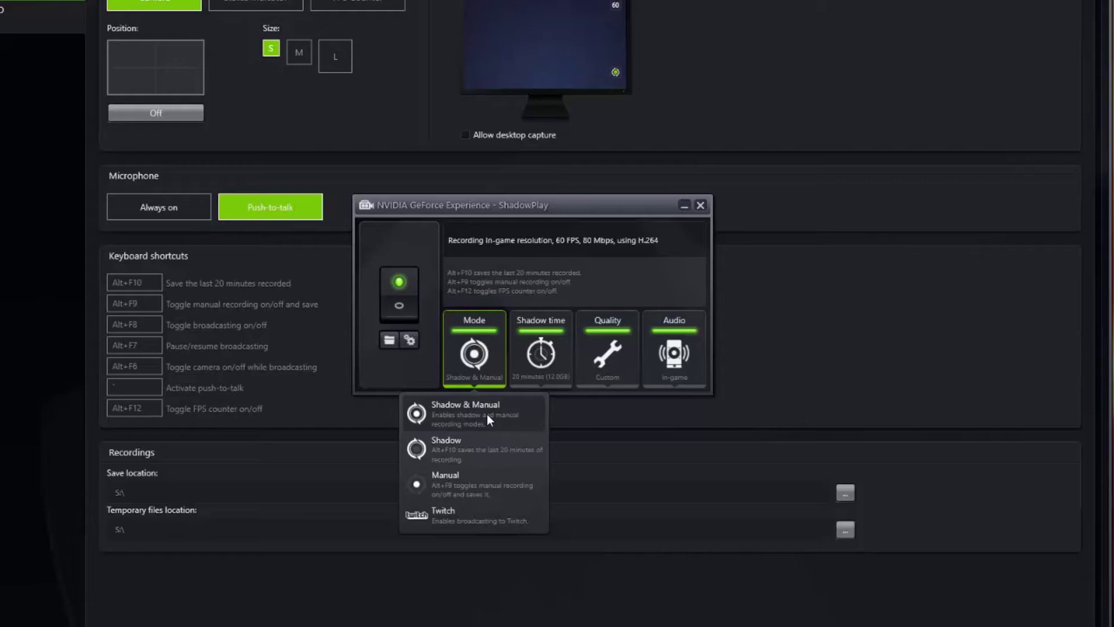
left_click(461, 517)
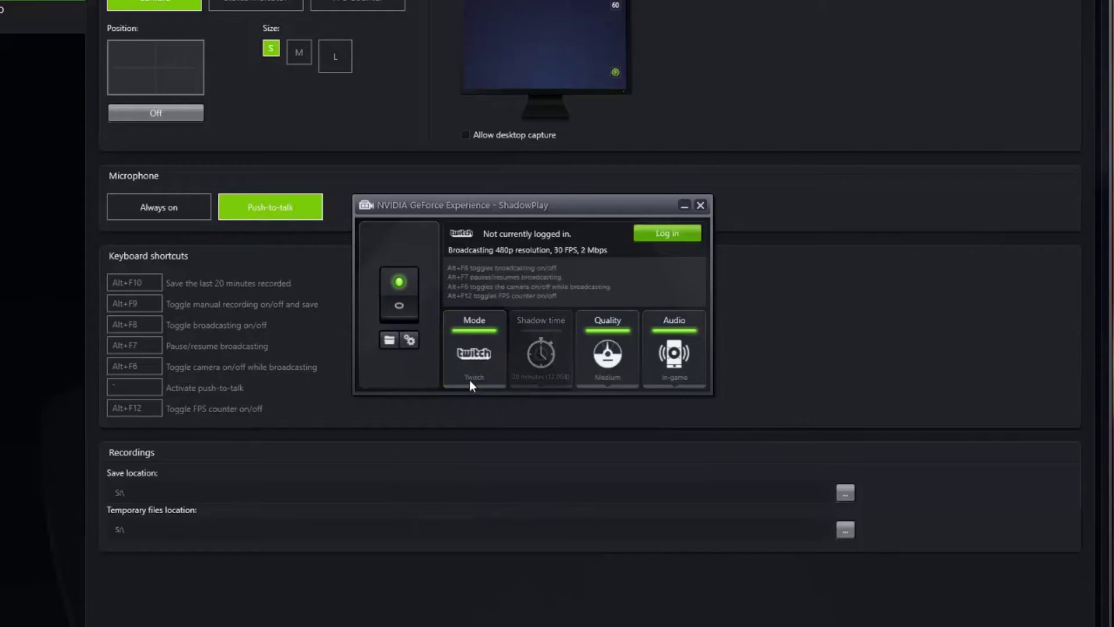
left_click(486, 353)
Set mode to Shadow & Manual and quality to Custom: in-game resolution, 60 FPS, 80 Mbps.
left_click(468, 427)
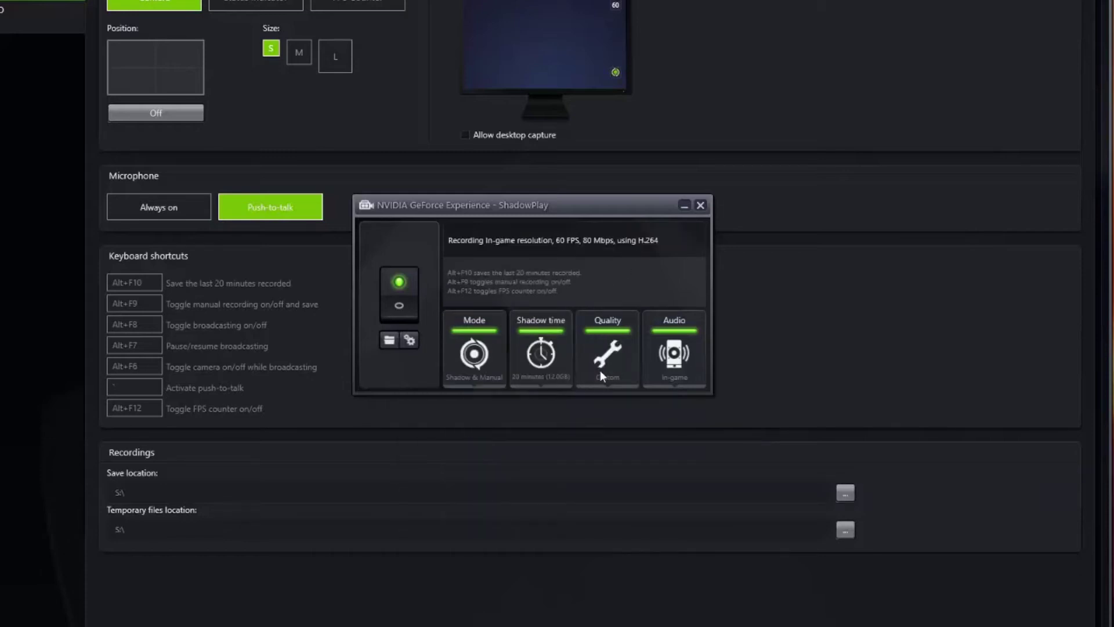
left_click(600, 370)
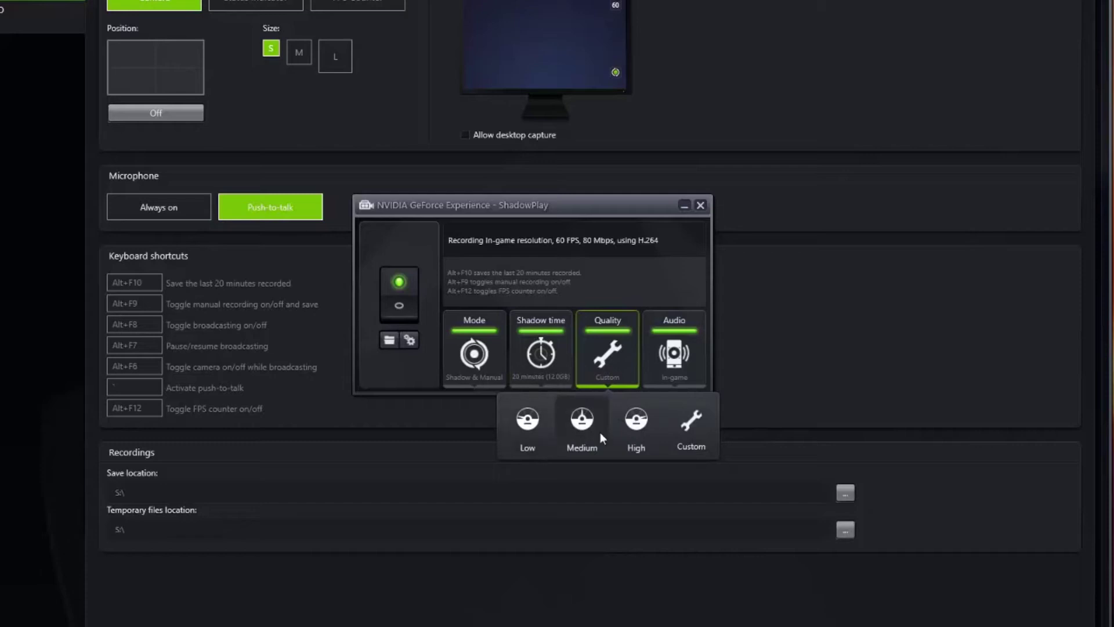
left_click(681, 426)
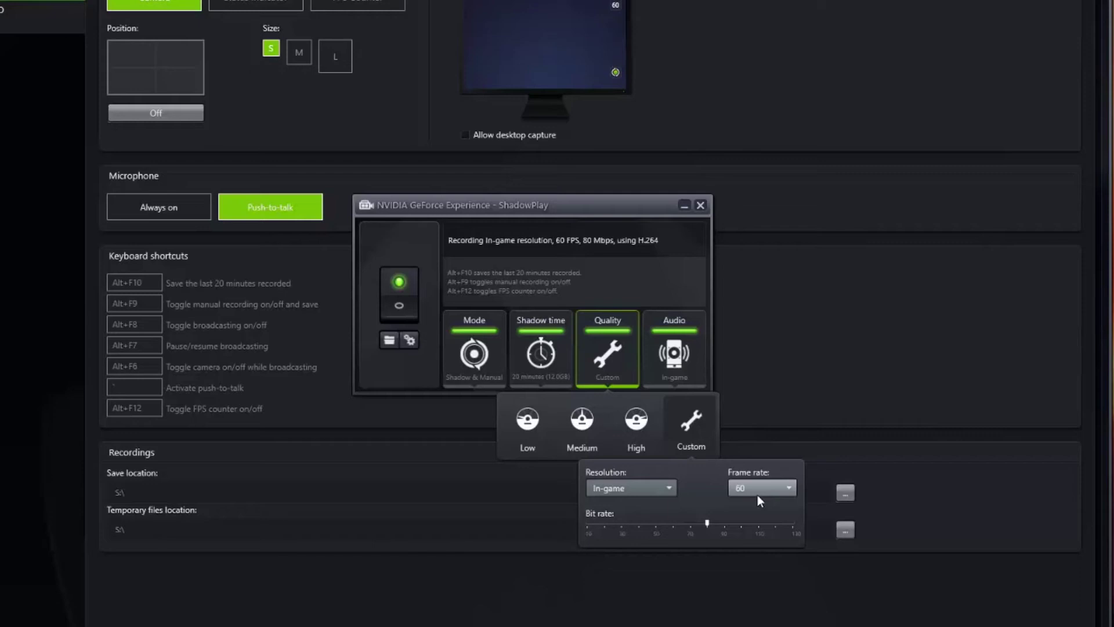
left_click(678, 360)
Keep the audio source on In-game and close the ShadowPlay window.
left_click(677, 361)
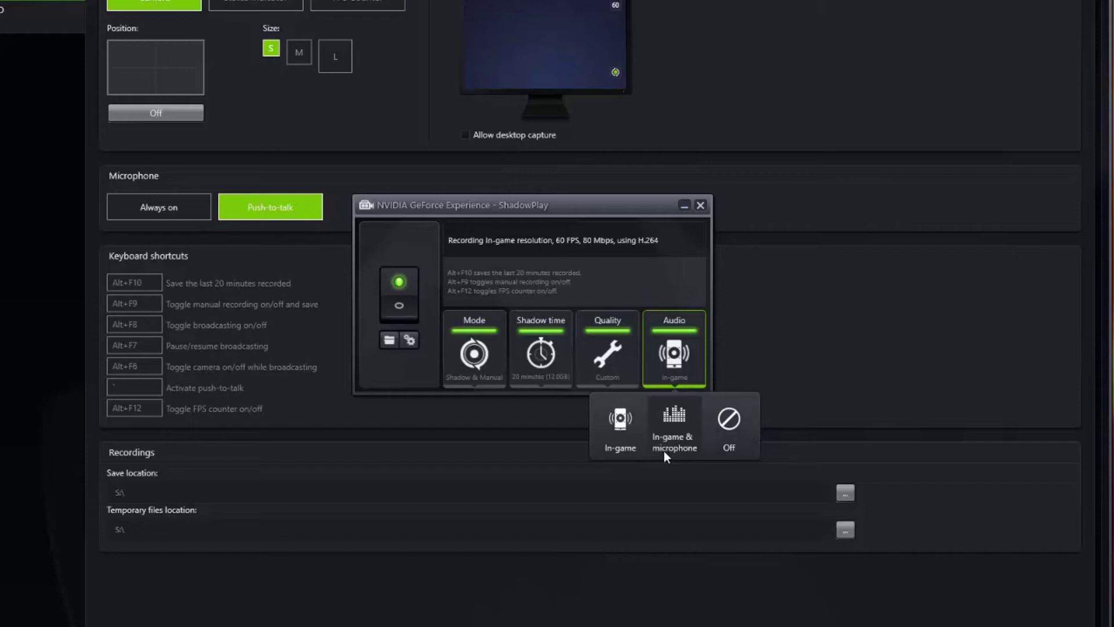
left_click(614, 272)
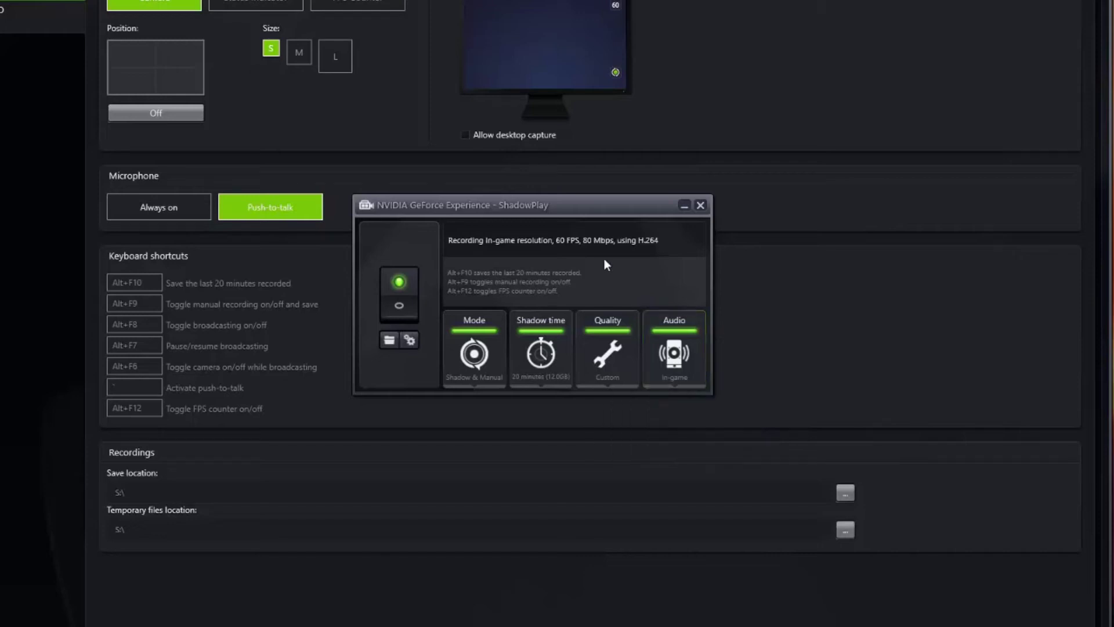
left_click(701, 205)
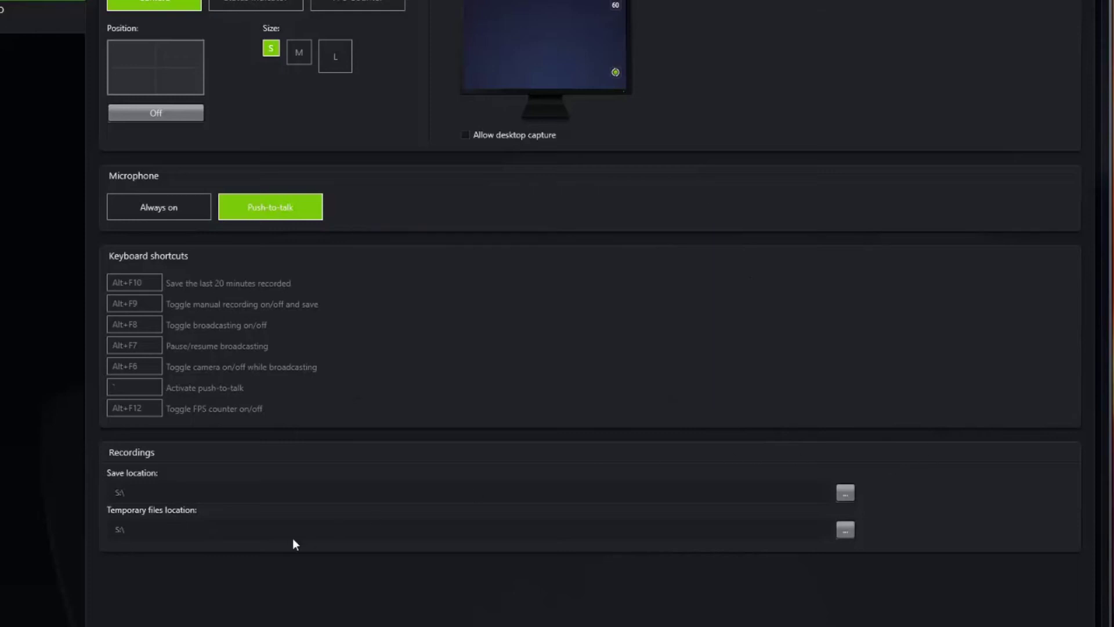
Check the recordings save-location browser, then try the camera overlay top-left, bottom-right and bottom-left.
left_click(848, 494)
left_click(739, 343)
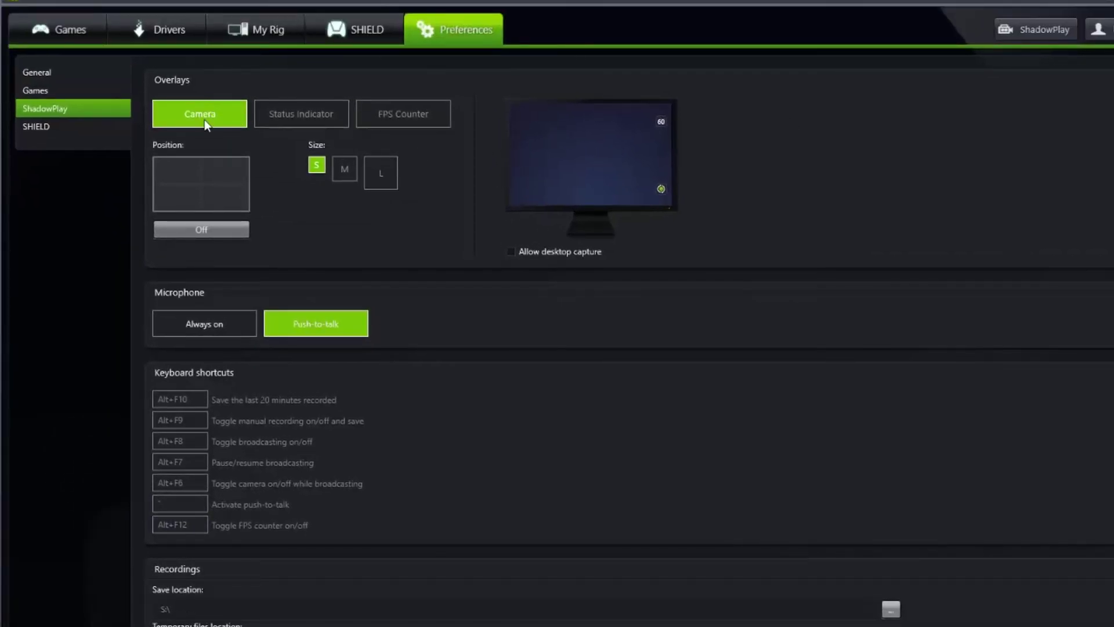
left_click(192, 174)
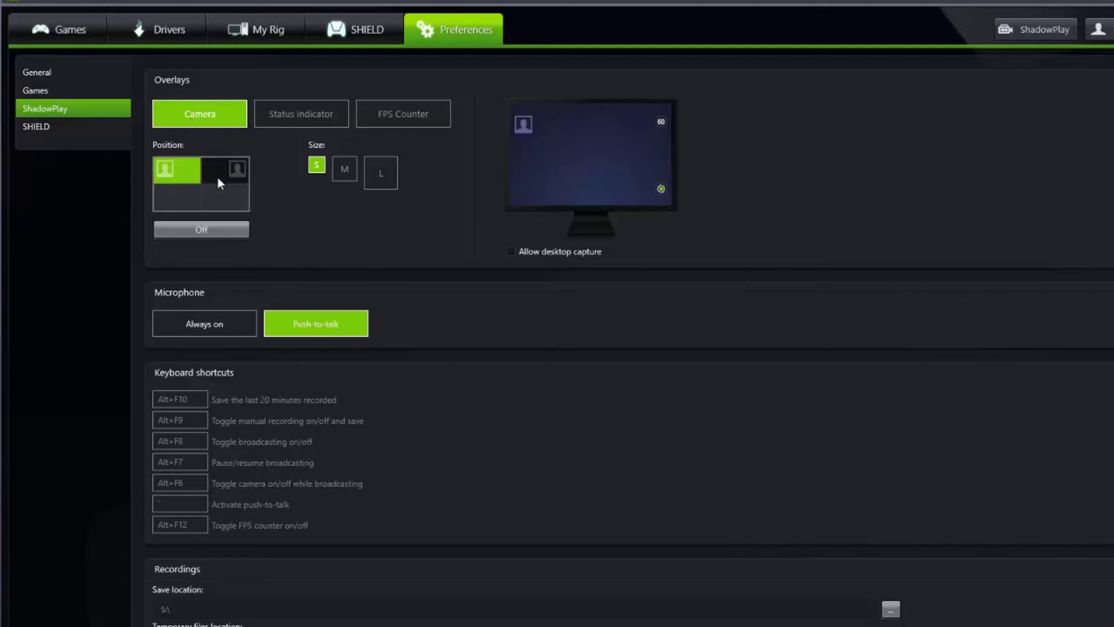
left_click(222, 199)
left_click(187, 200)
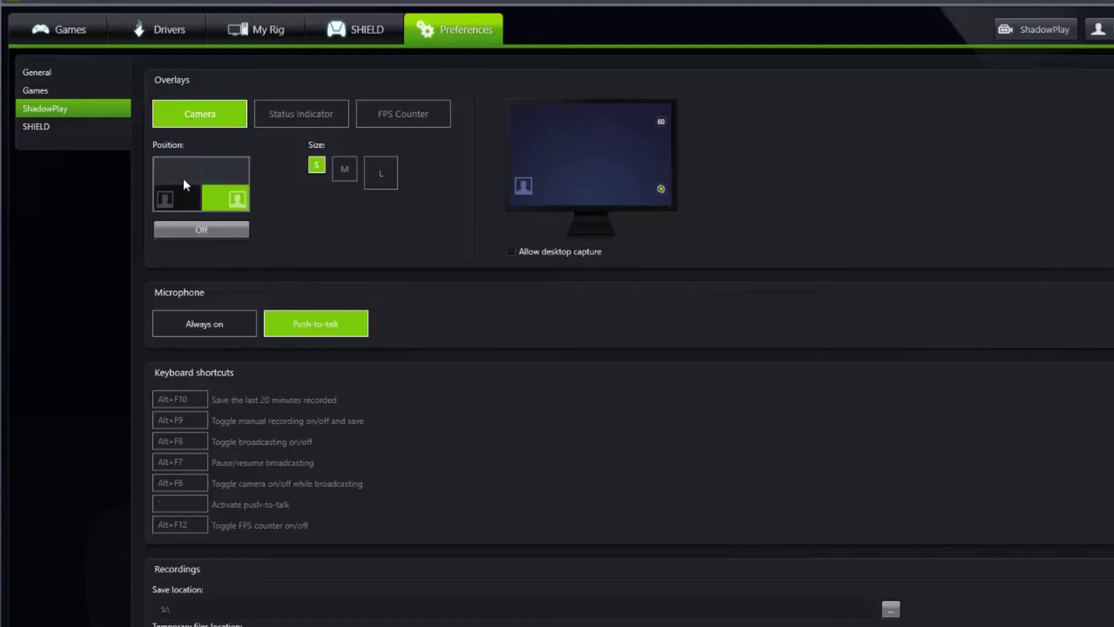
Cycle the camera overlay through all corners again, ending bottom-left, then switch it off.
left_click(183, 178)
left_click(213, 172)
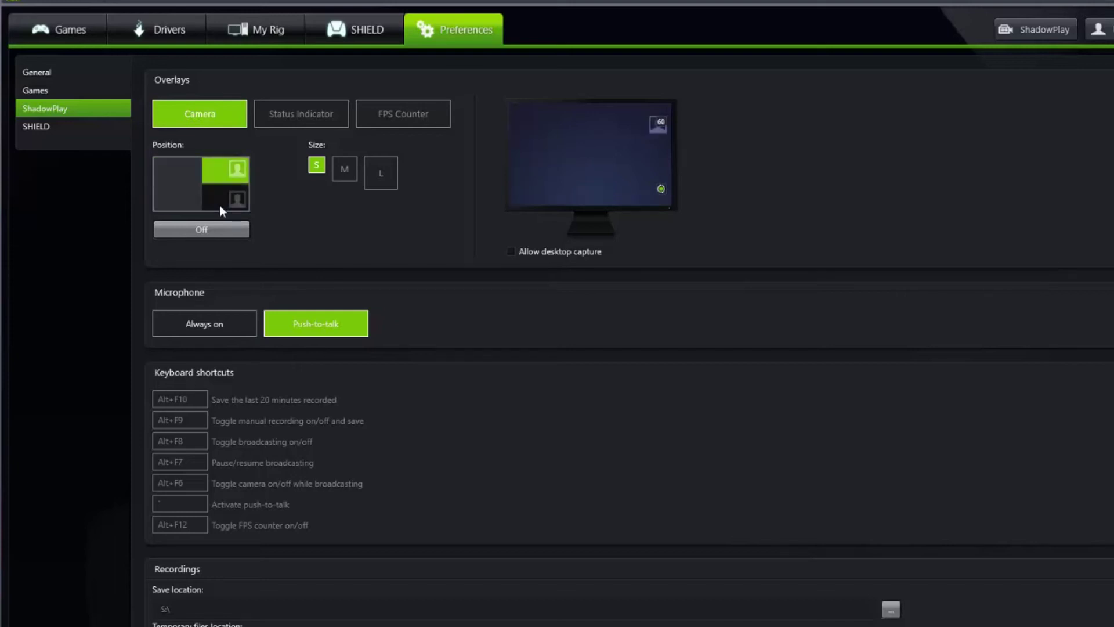
left_click(220, 204)
left_click(188, 201)
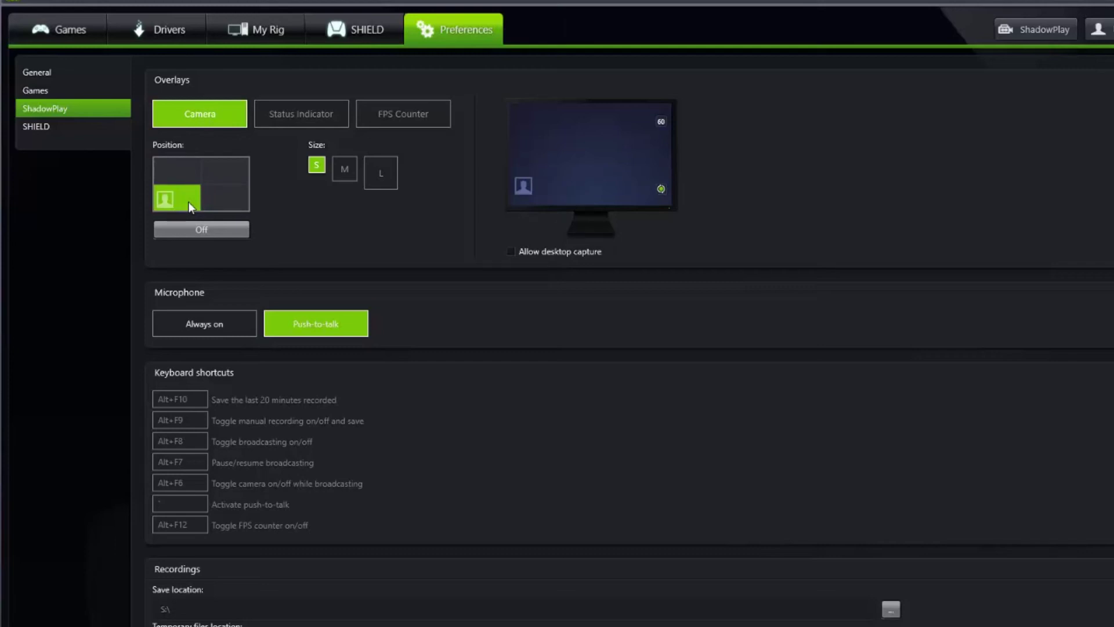
left_click(185, 231)
View the FPS Counter overlay, then move the Status Indicator top-left, top-right, and back to bottom-right.
left_click(379, 118)
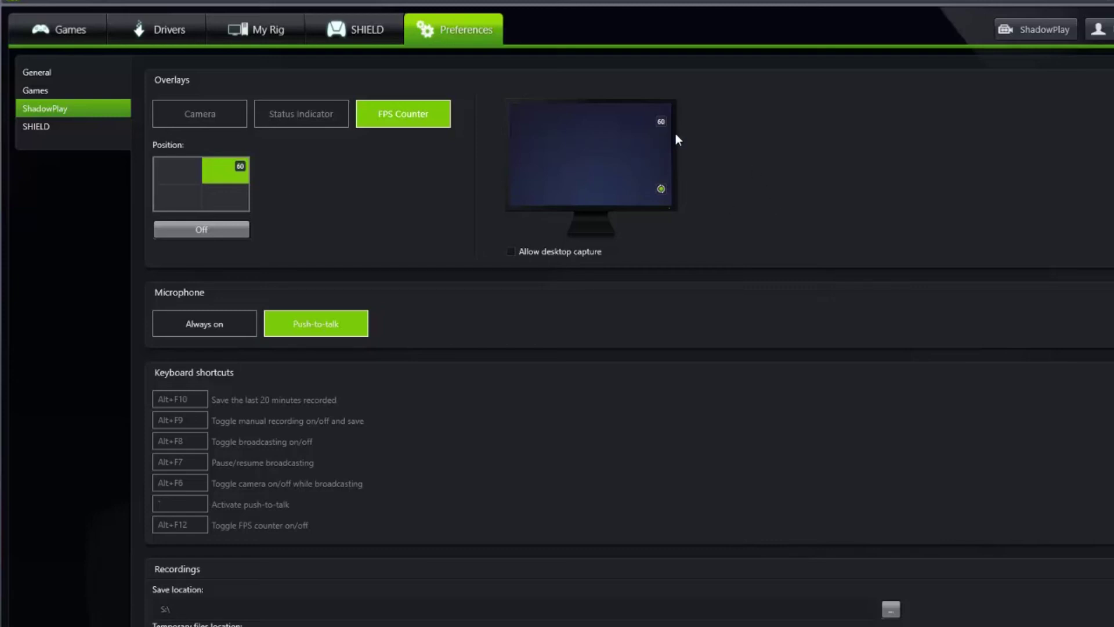
left_click(298, 113)
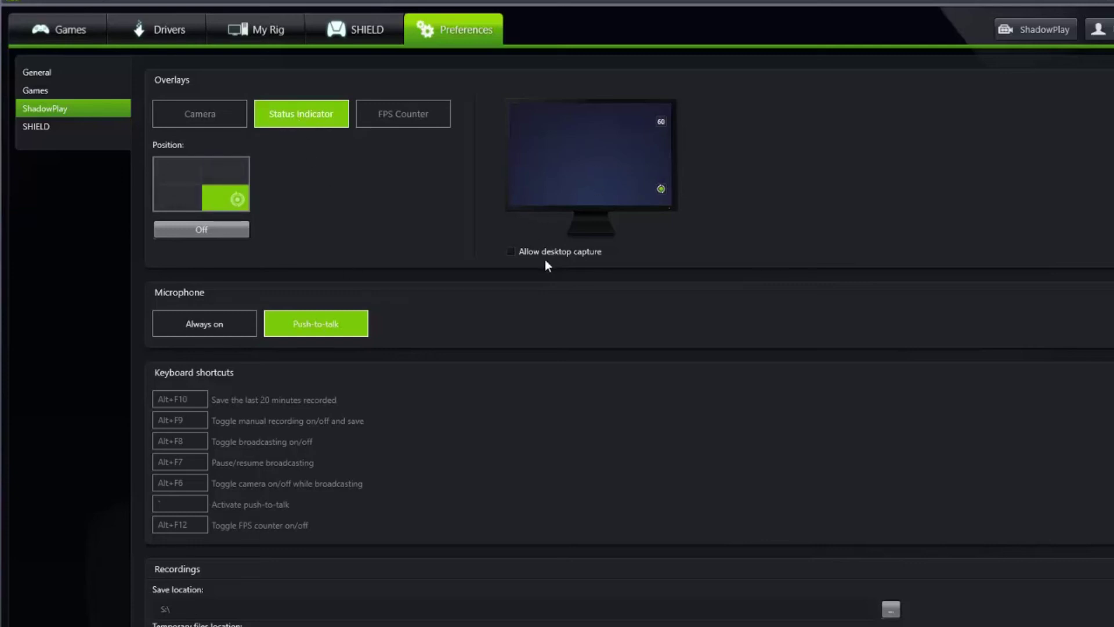
left_click(186, 175)
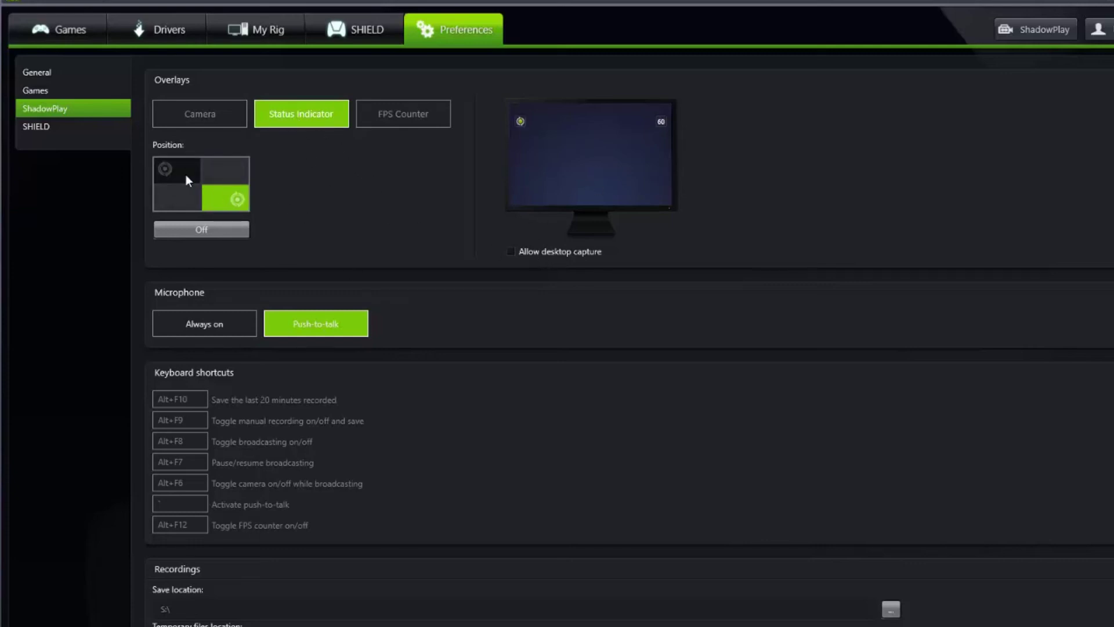
left_click(216, 173)
left_click(207, 204)
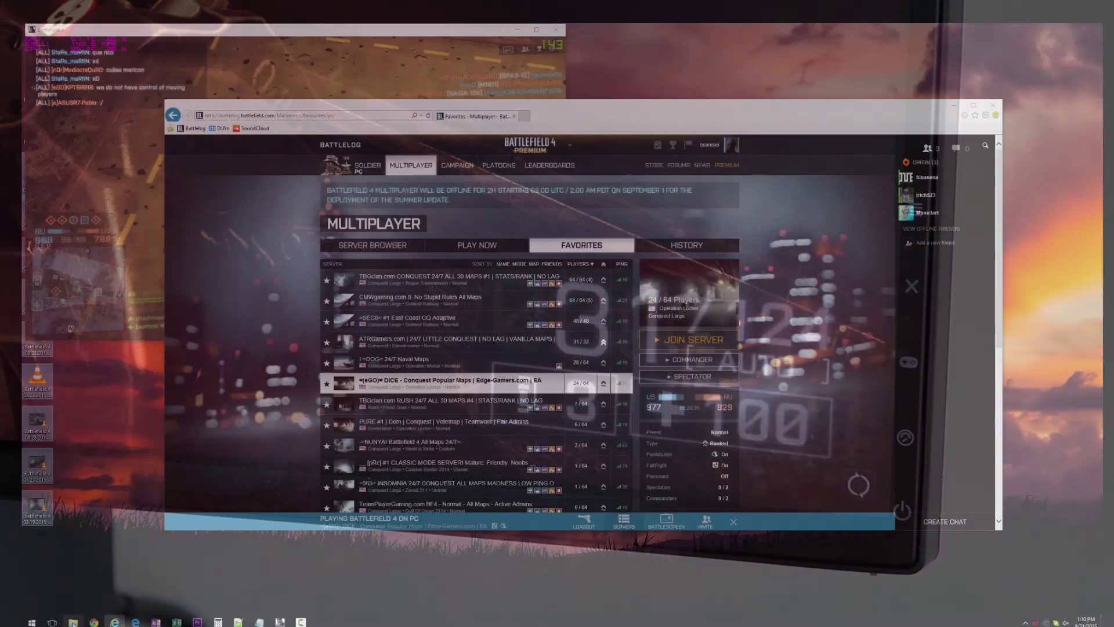
Browse to Scratch SSD (S:) > Battlefield 4 and play the first saved clip.
left_click(74, 622)
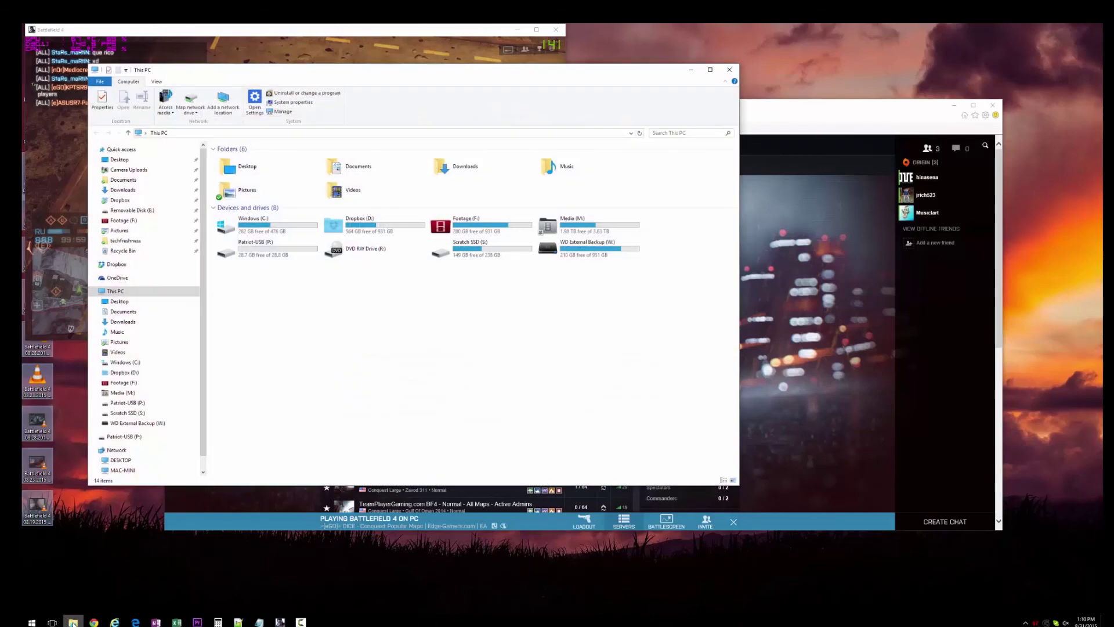
double_click(457, 261)
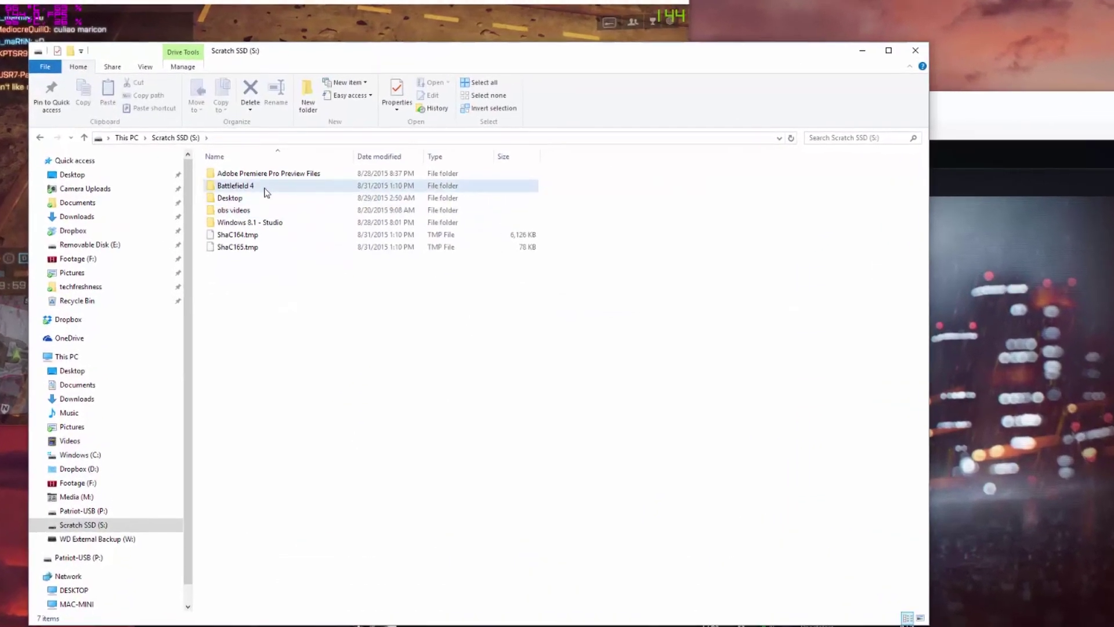
double_click(259, 169)
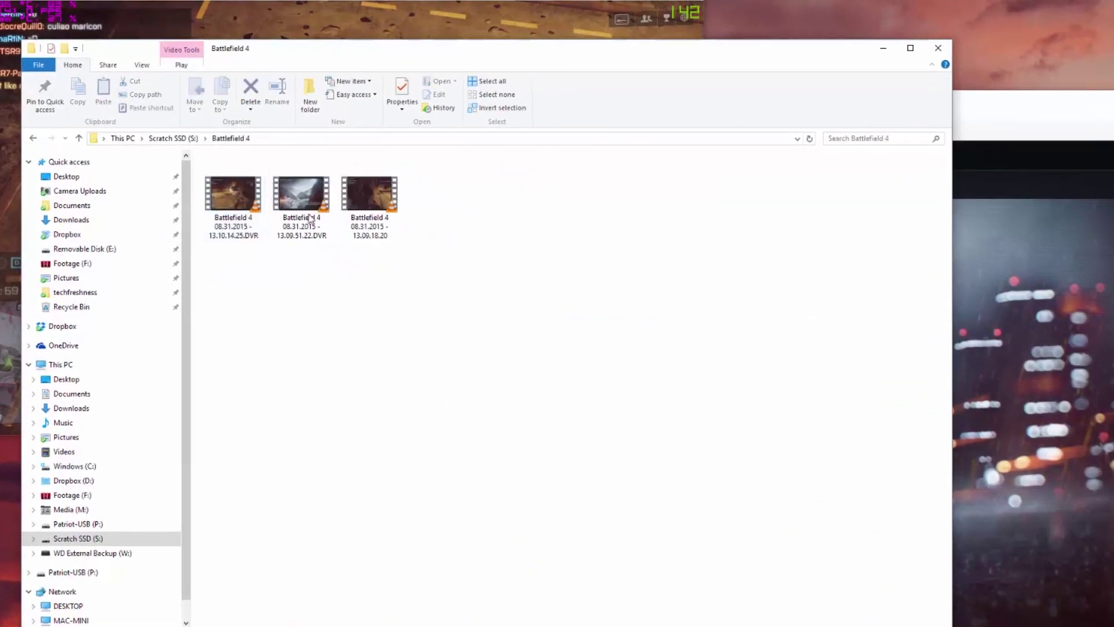
left_click(301, 198)
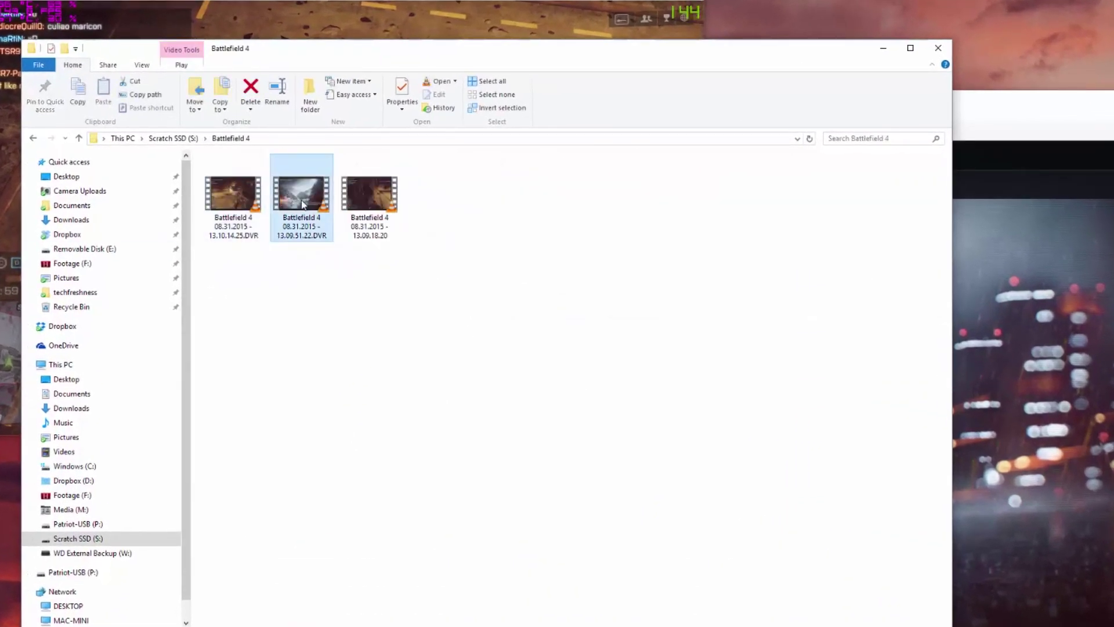
double_click(231, 187)
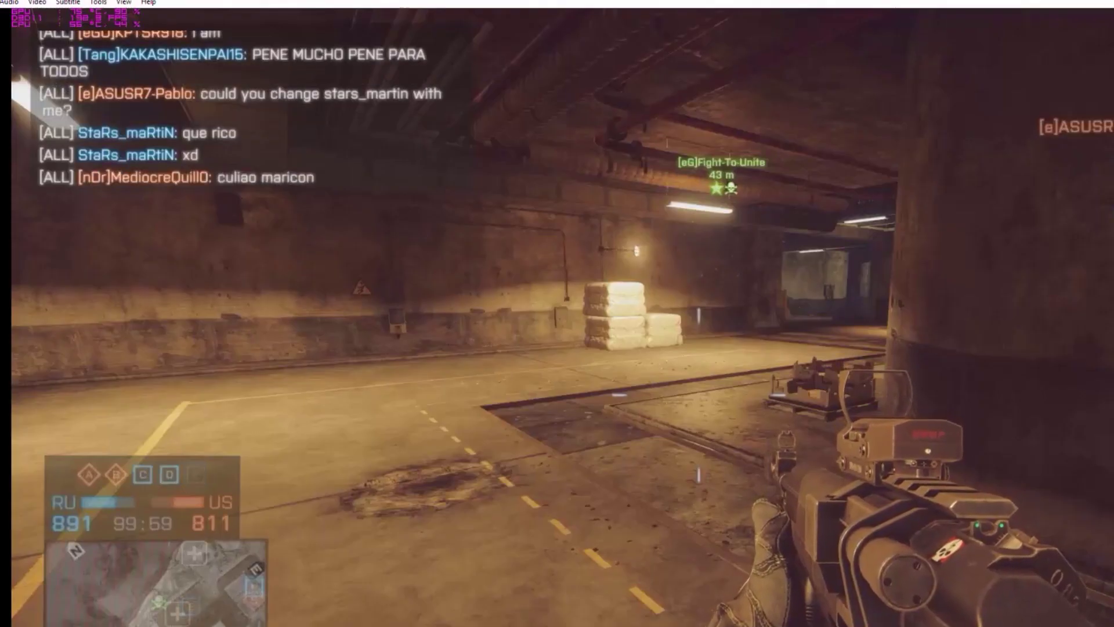